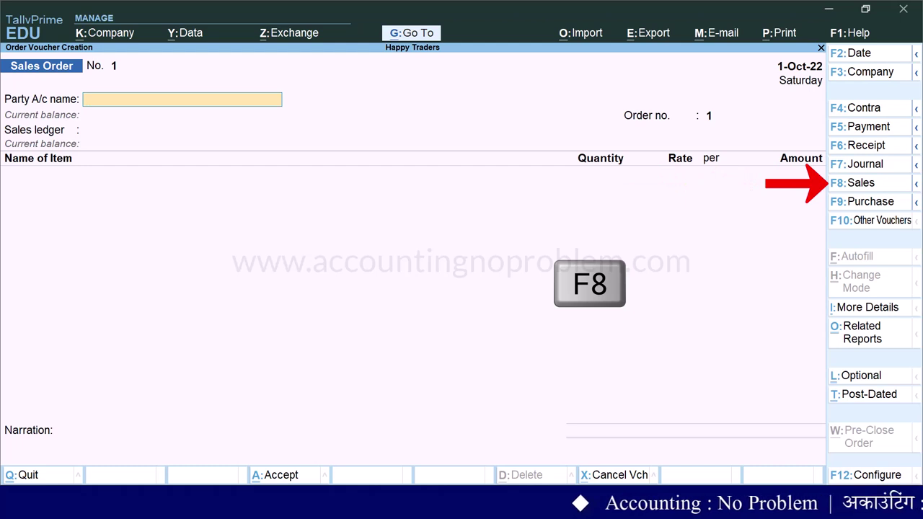
# Start a new Sales voucher, mark it as Optional and date it 2-Oct-22
pyautogui.press('F8')
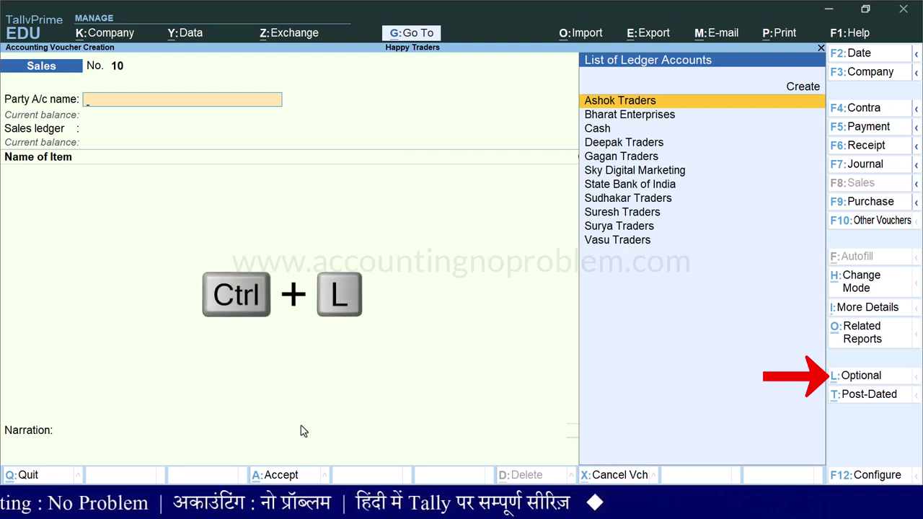
pyautogui.hotkey('ctrl', 'l')
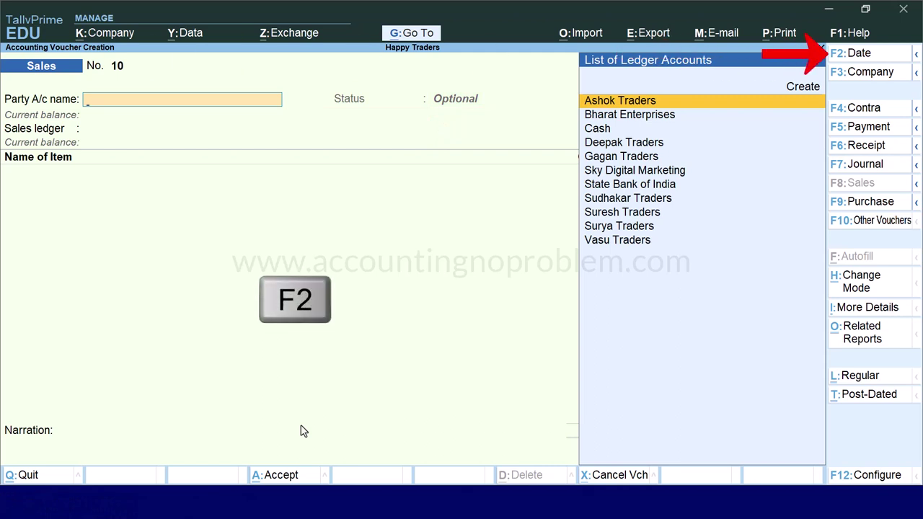
pyautogui.press('F2')
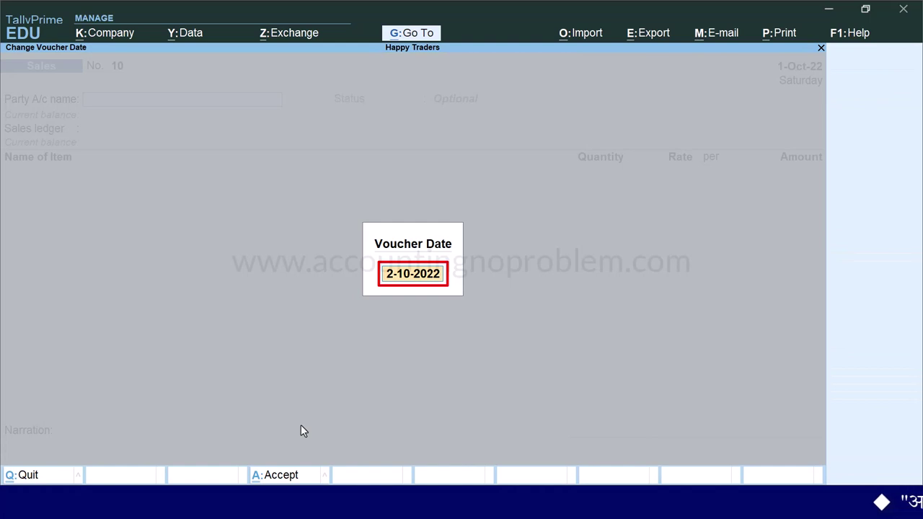
pyautogui.write('2.10')
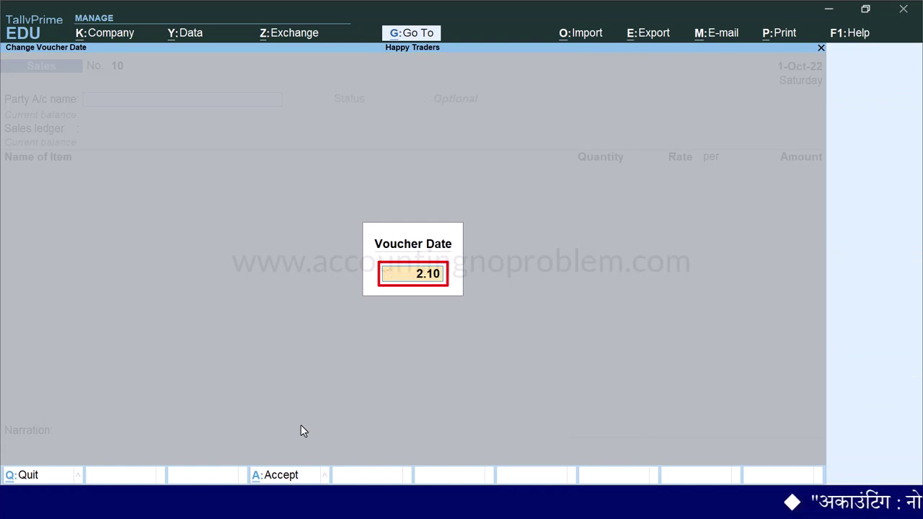
pyautogui.press('Return')
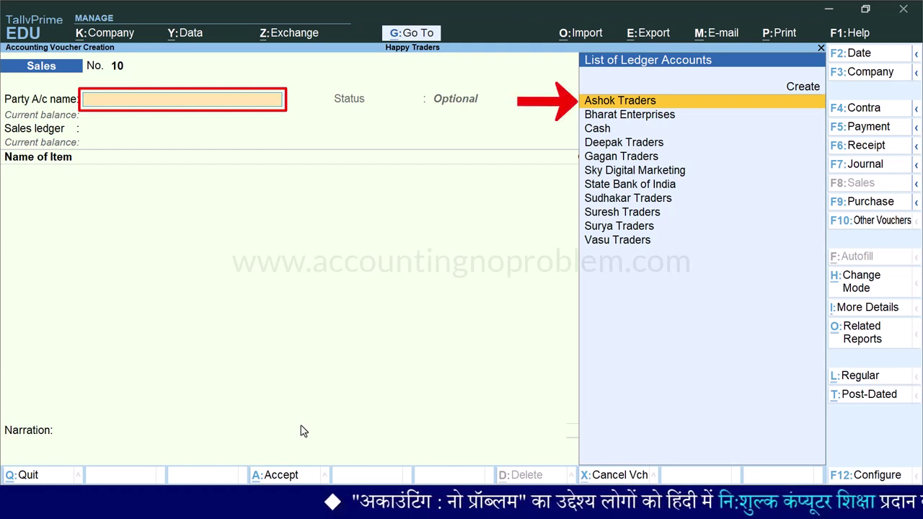
# Select Ashok Traders as the party, with Advance as the mode/terms of payment, and accept the party details
pyautogui.press('Return')
pyautogui.press('Return')
pyautogui.press('Return')
pyautogui.press('Return')
pyautogui.press('Return')
pyautogui.press('Return')
pyautogui.press('Return')
pyautogui.press('Return')
pyautogui.press('Return')
pyautogui.press('Return')
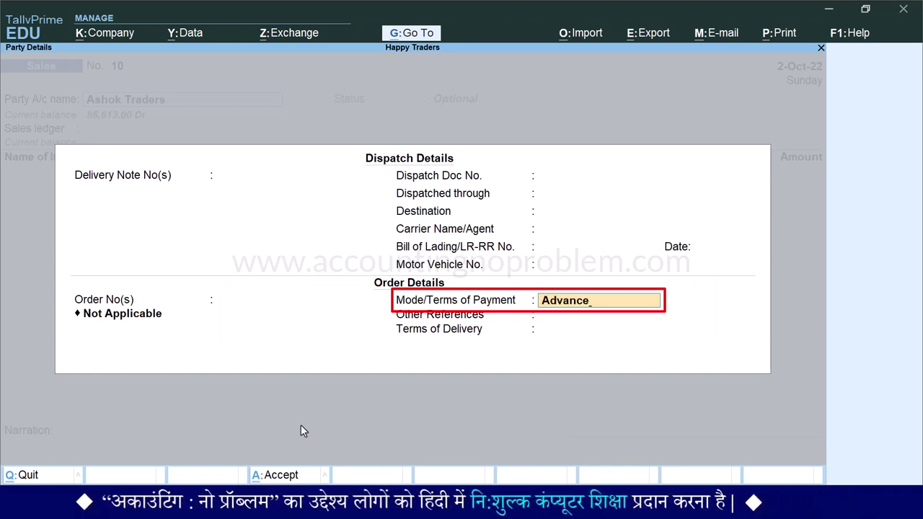
pyautogui.press('Return')
pyautogui.press('Return')
pyautogui.press('Return')
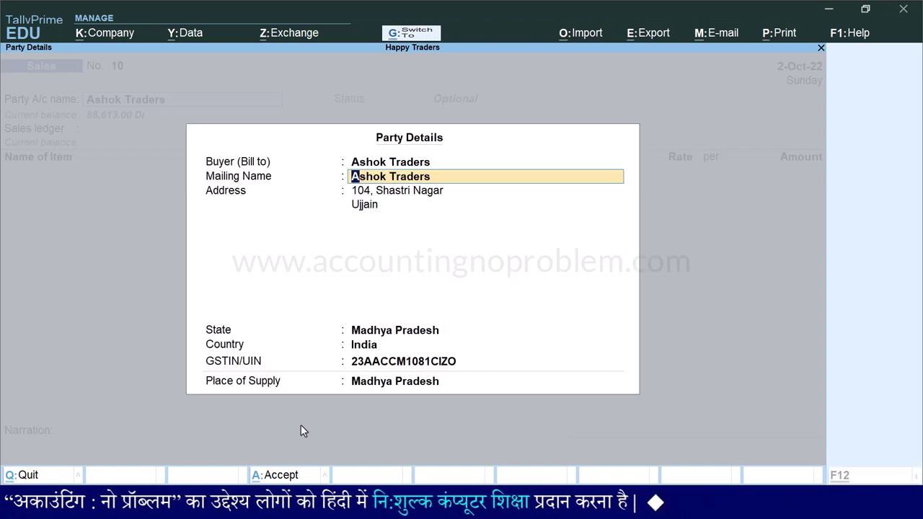
pyautogui.hotkey('ctrl', 'a')
# Choose Sales Account as the voucher's sales ledger
pyautogui.press('Down')
pyautogui.press('Down')
pyautogui.press('Down')
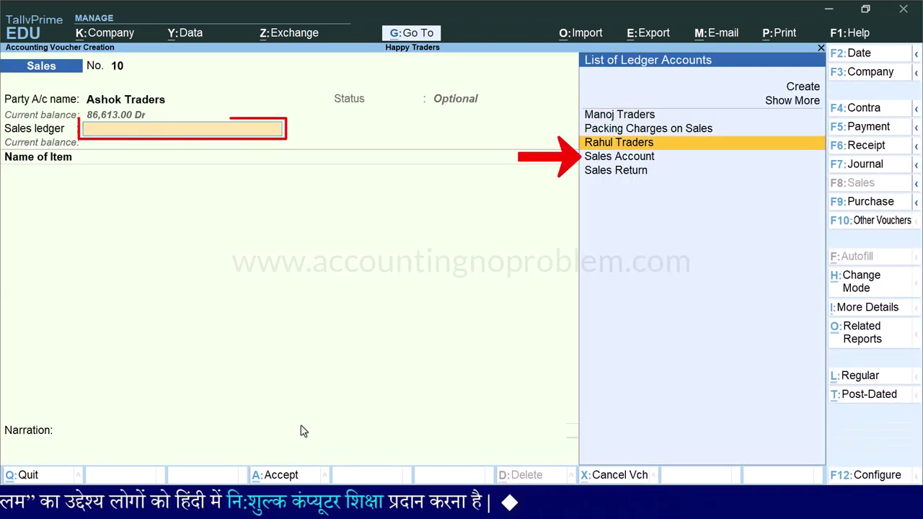
pyautogui.press('Return')
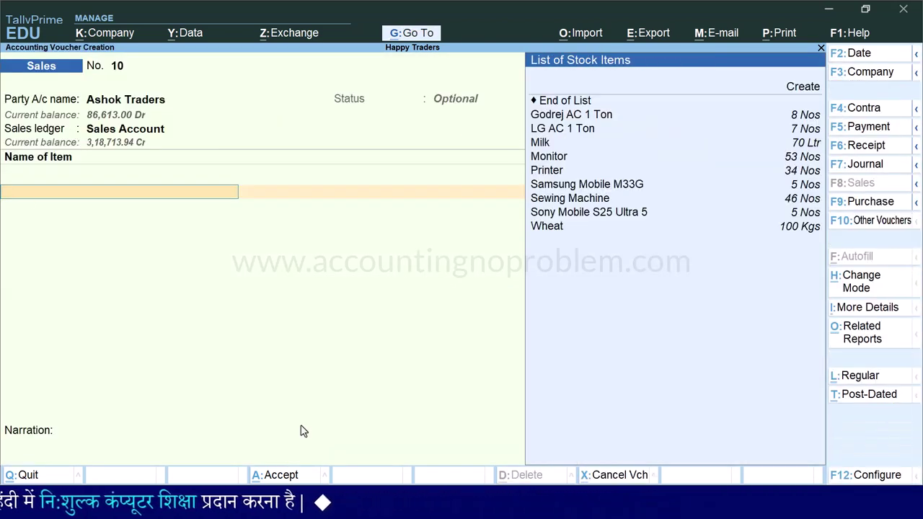
# Add the item LG AC 1 Ton with order number Not Applicable, quantity 2 Nos and rate 31,000
pyautogui.press('Down')
pyautogui.press('Down')
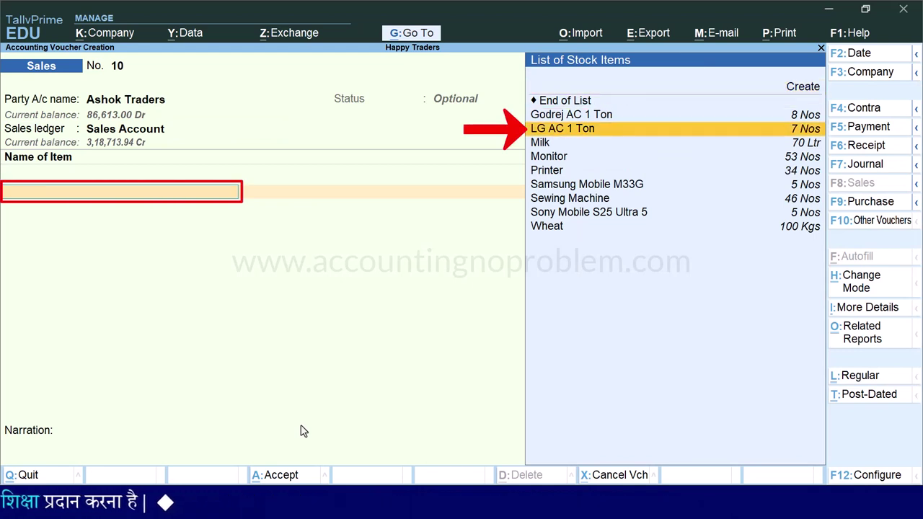
pyautogui.press('Return')
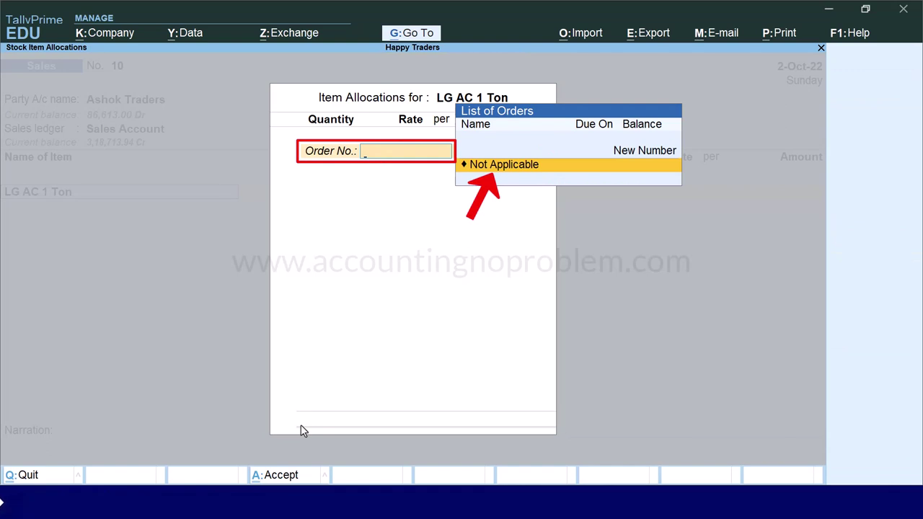
pyautogui.press('Return')
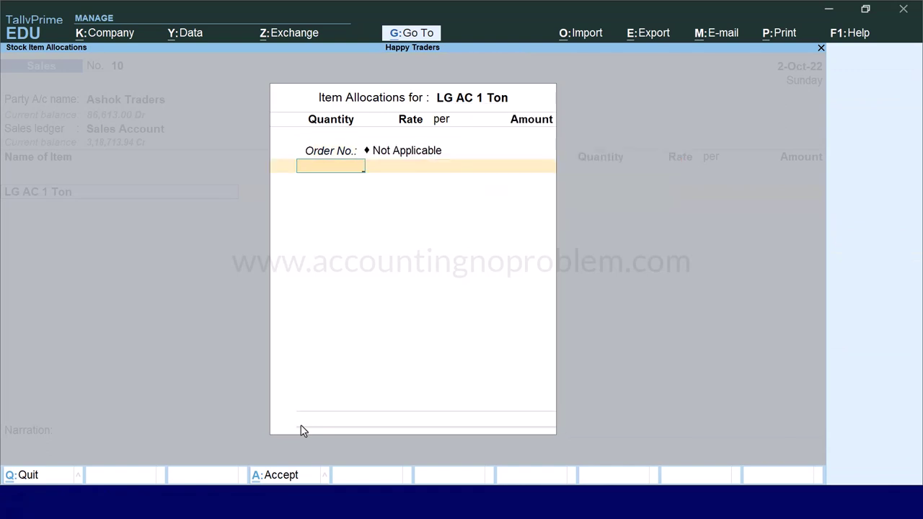
pyautogui.press('Return')
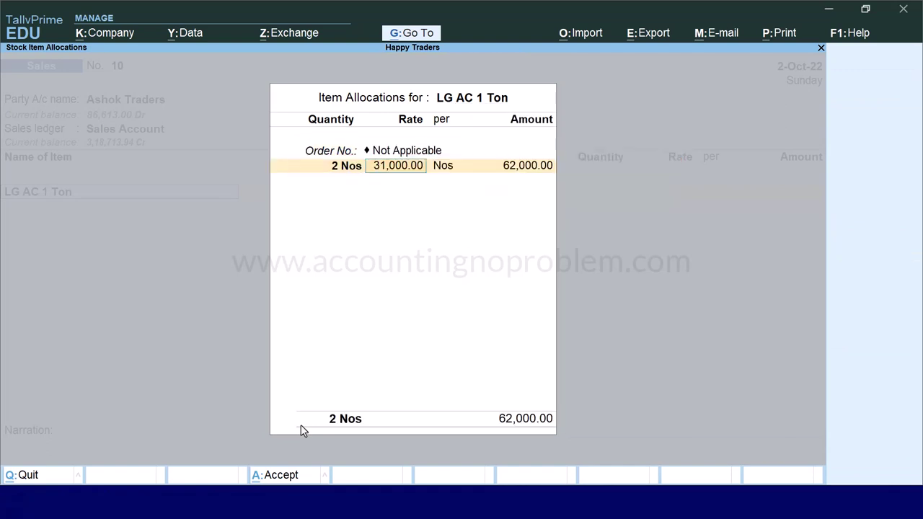
pyautogui.press('Return')
pyautogui.press('Return')
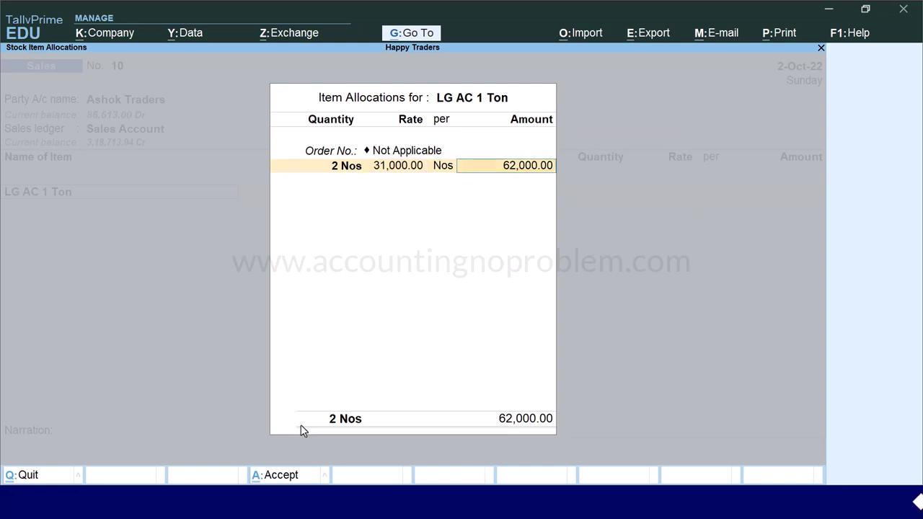
pyautogui.press('Return')
pyautogui.press('Return')
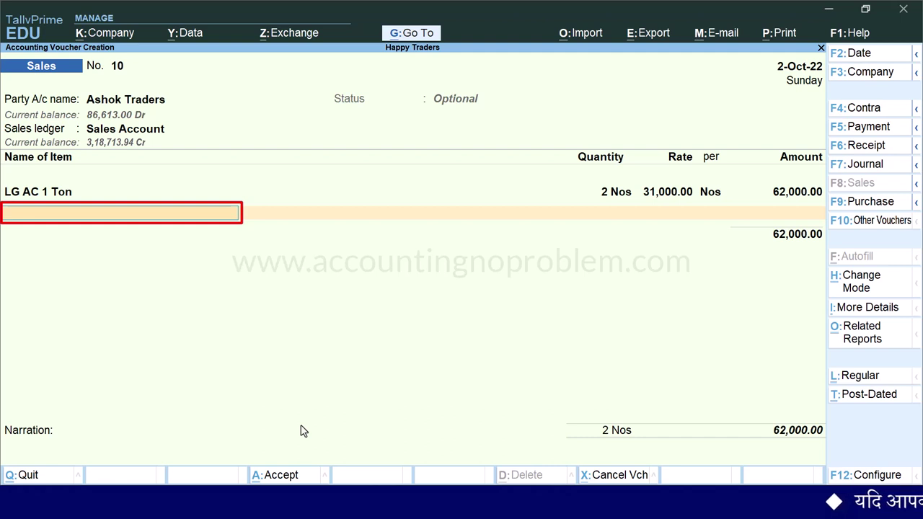
# End the item list and add the Discount Allowed on Sales ledger at -2%
pyautogui.press('Return')
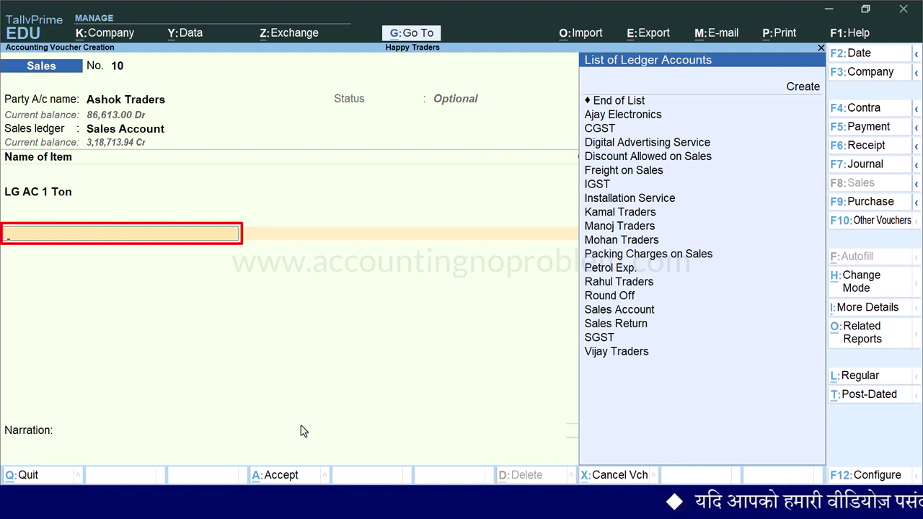
pyautogui.press('Down')
pyautogui.press('Down')
pyautogui.press('Down')
pyautogui.press('Down')
pyautogui.press('Down')
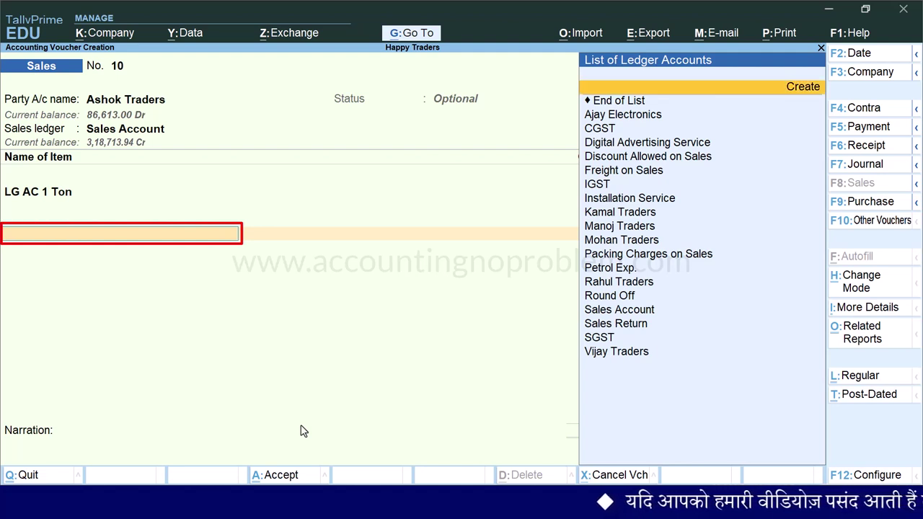
pyautogui.press('Return')
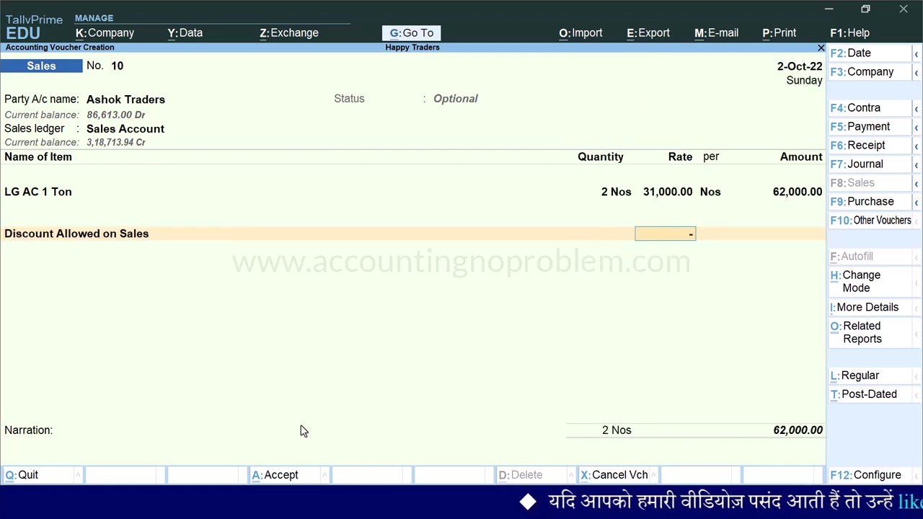
pyautogui.write('-2')
pyautogui.press('Return')
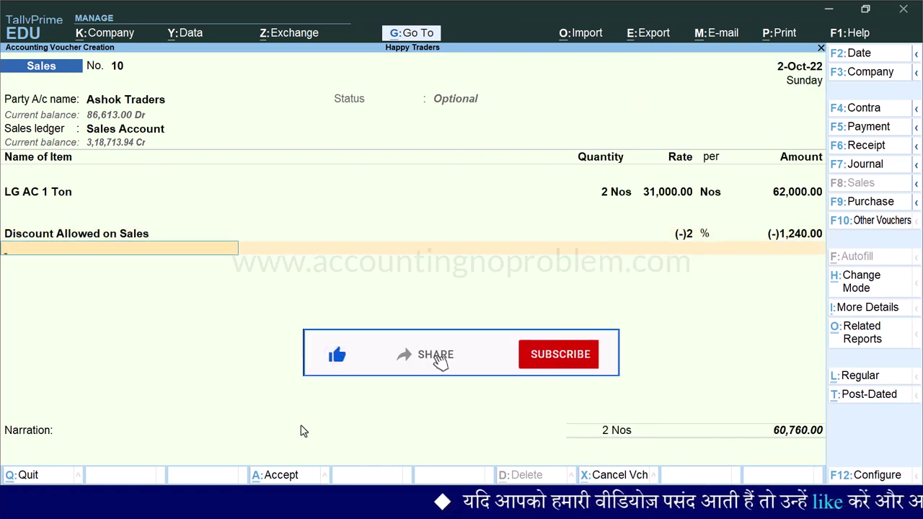
# Add the Packing Charges on Sales ledger with an amount of 200
pyautogui.write('P')
pyautogui.press('Down')
pyautogui.press('Return')
pyautogui.press('Return')
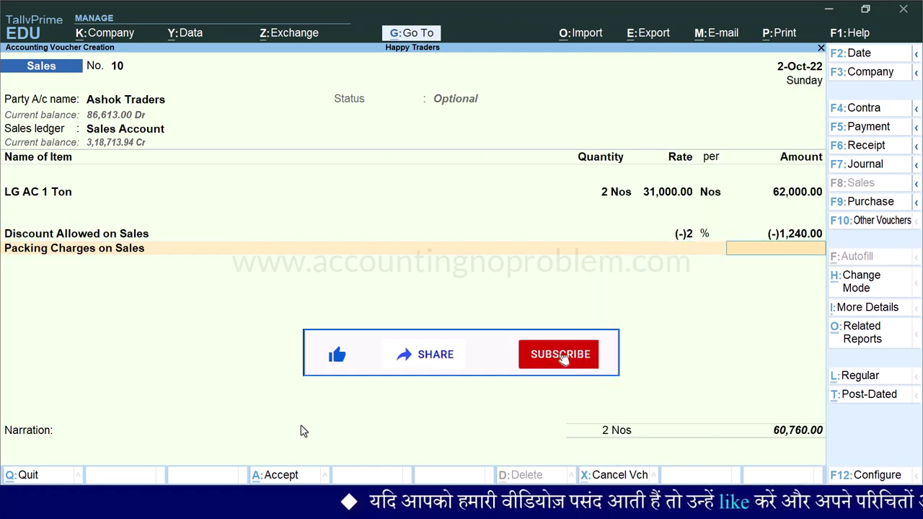
pyautogui.write('200')
pyautogui.press('Return')
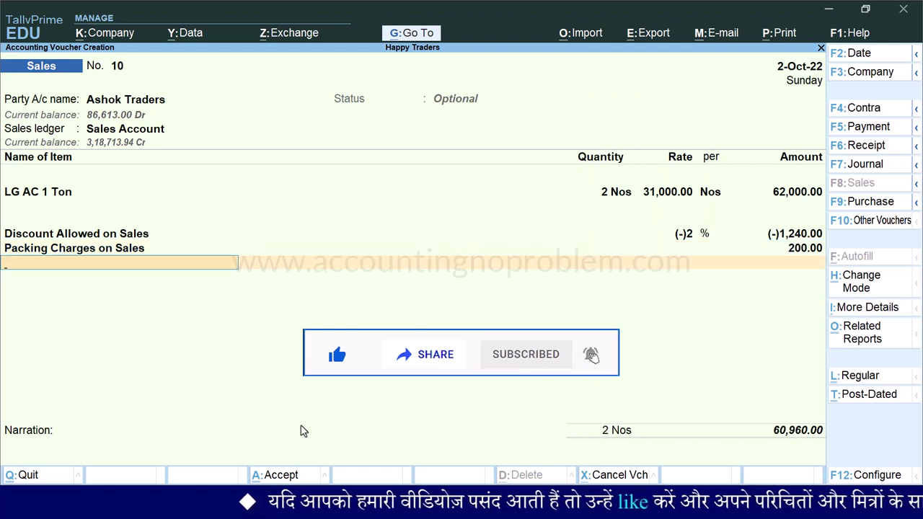
# Add the CGST and SGST ledgers with their calculated amounts and save the voucher
pyautogui.write('Cg')
pyautogui.press('Return')
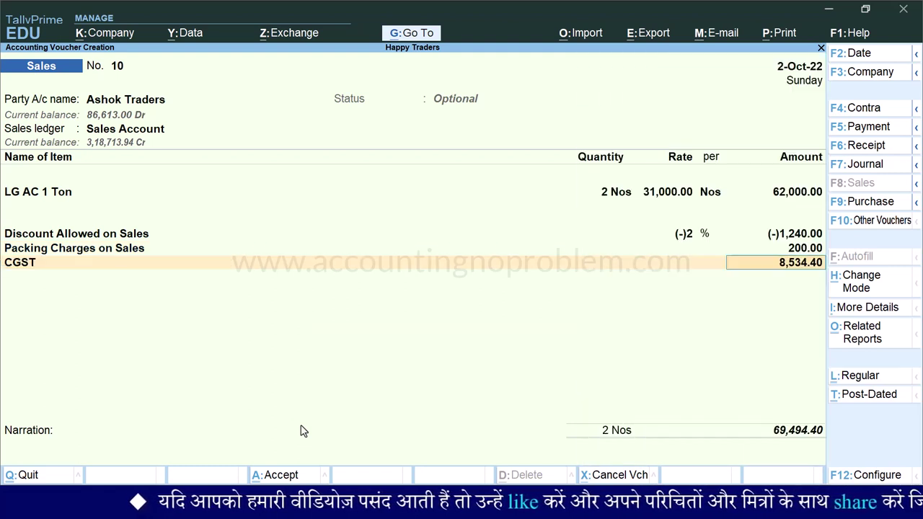
pyautogui.press('Return')
pyautogui.write('Sg')
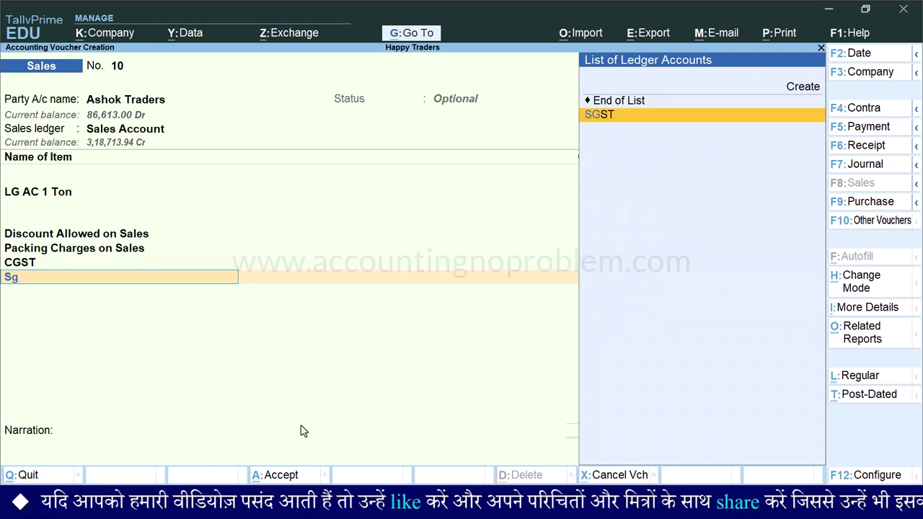
pyautogui.press('Return')
pyautogui.press('Return')
pyautogui.press('Return')
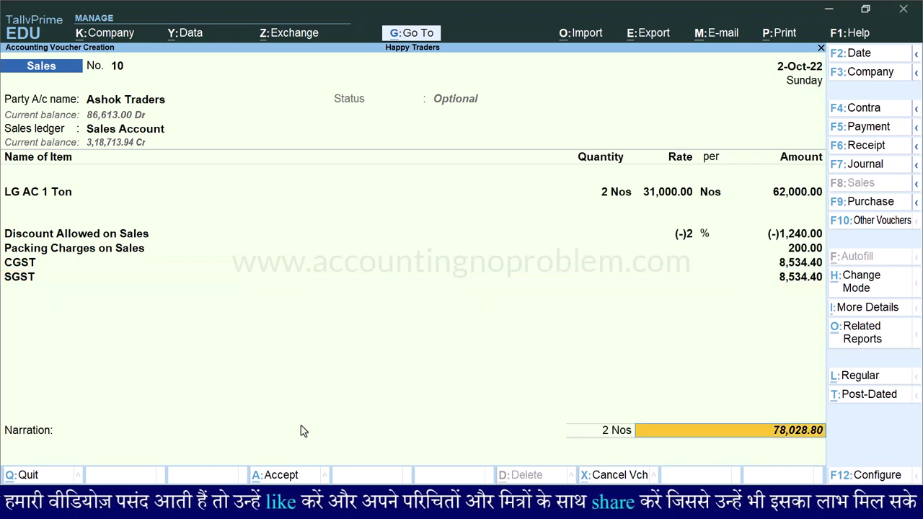
pyautogui.press('Return')
pyautogui.press('Return')
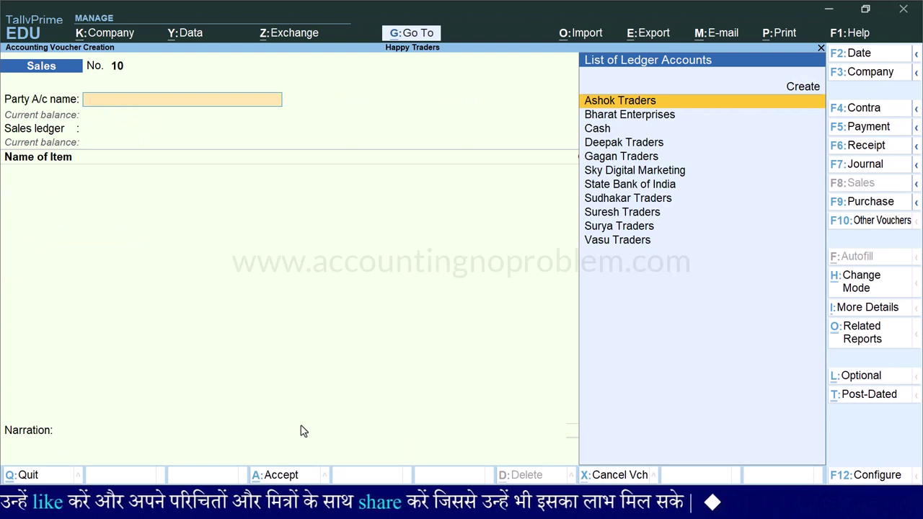
# Reopen the saved Sales voucher for printing and set Show Bank details to Yes in its print configuration
pyautogui.press('pageup')
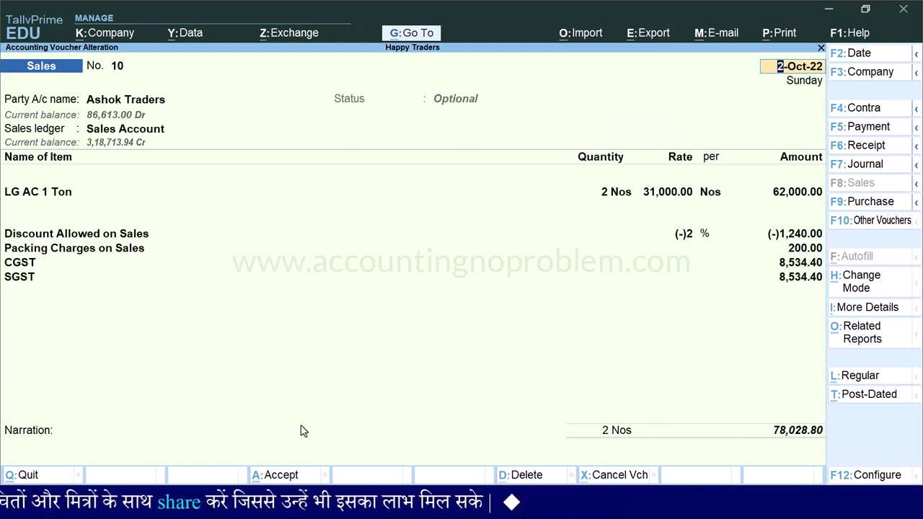
pyautogui.hotkey('ctrl', 'p')
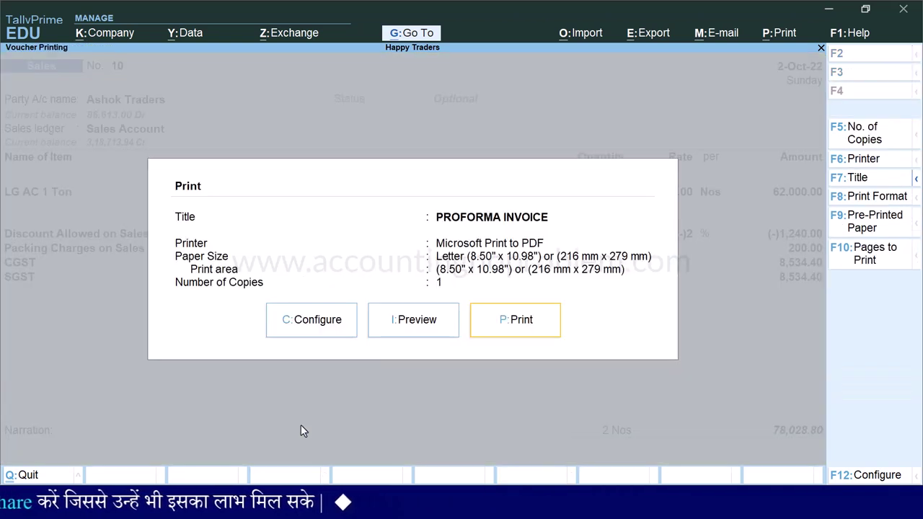
pyautogui.press('c')
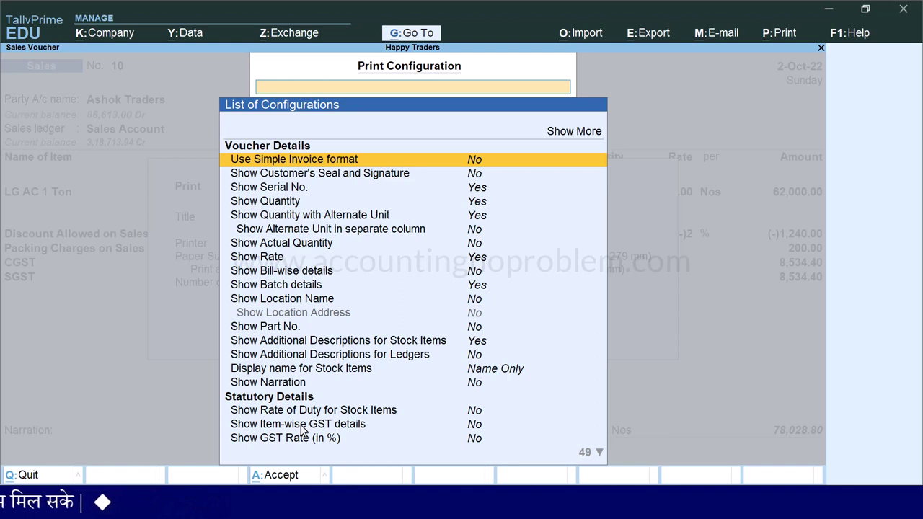
pyautogui.write('Bank Details')
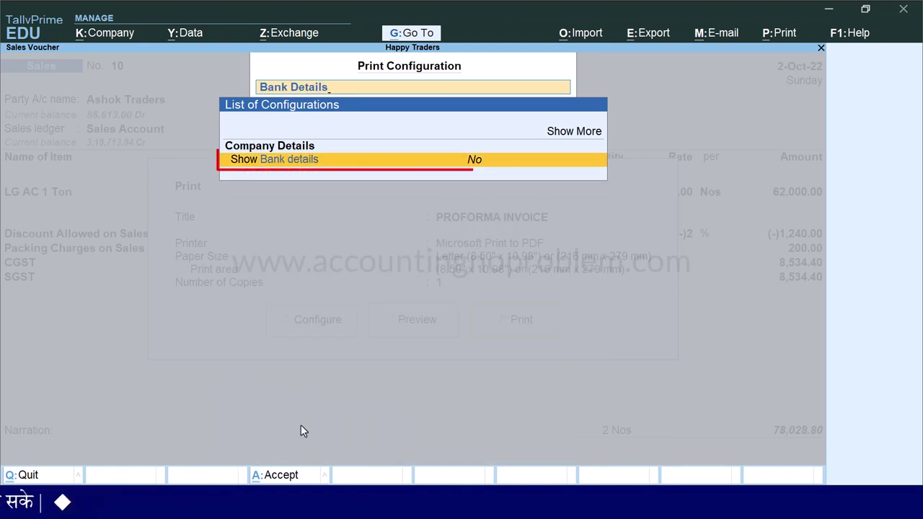
pyautogui.press('Return')
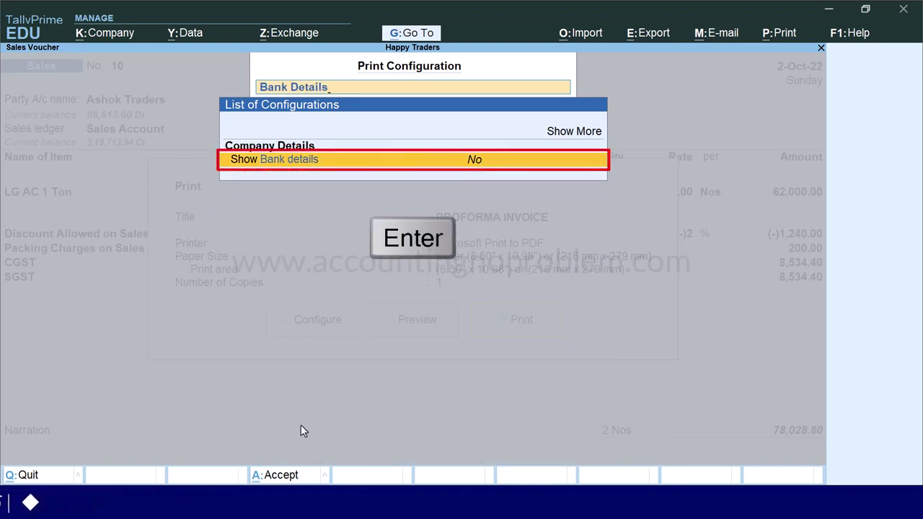
# Set the Bank Name in the print configuration's company details to State Bank of India
pyautogui.press('Down')
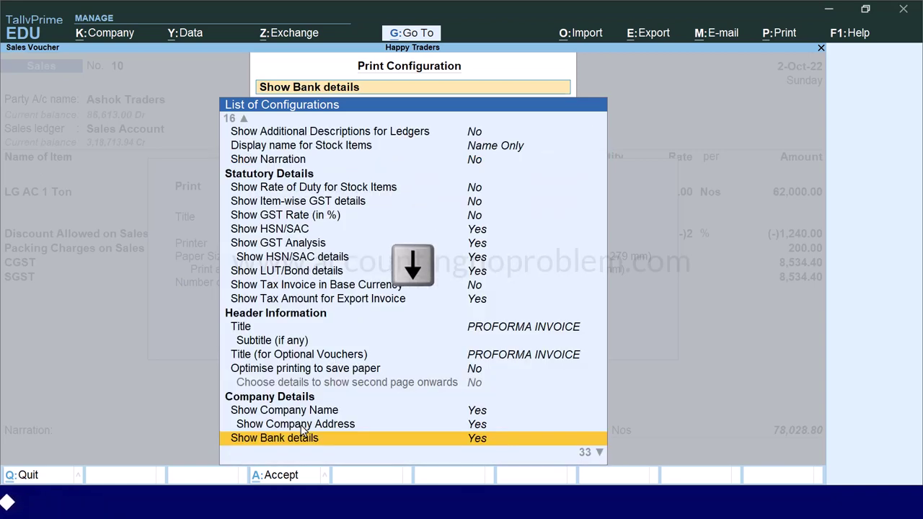
pyautogui.press('Return')
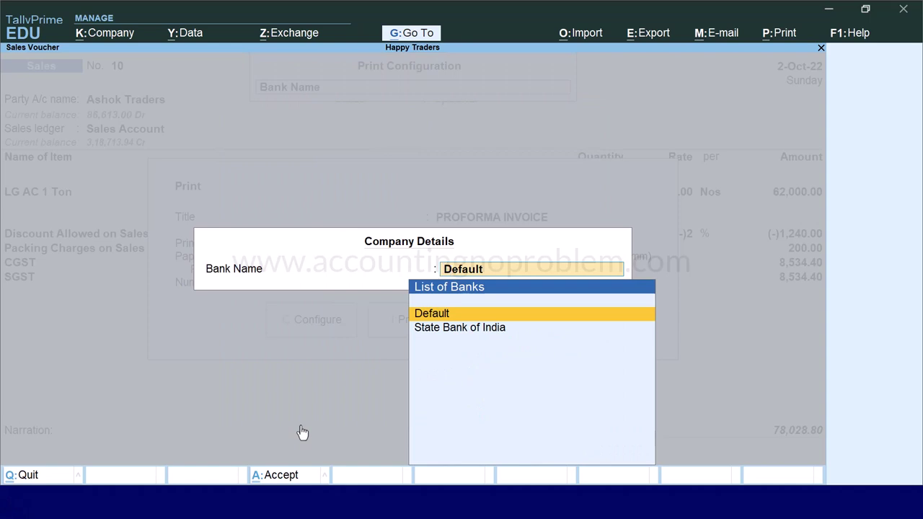
pyautogui.press('Down')
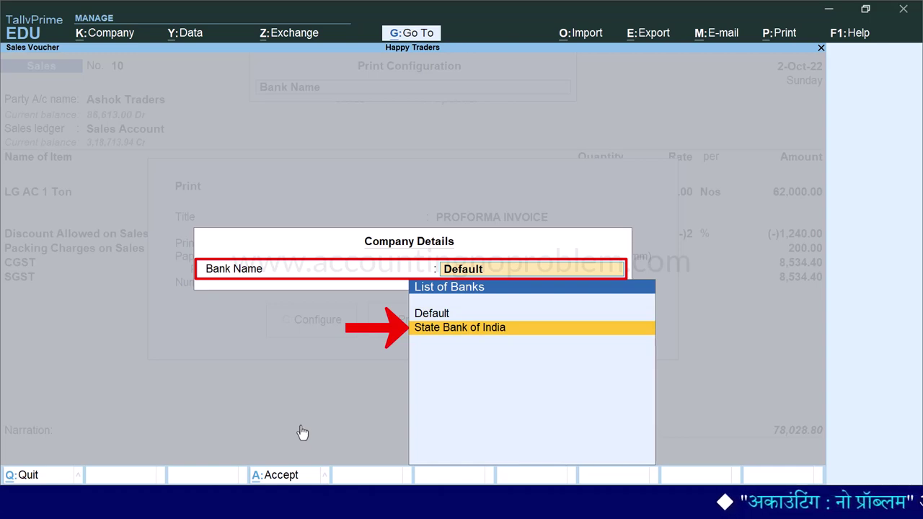
pyautogui.press('Return')
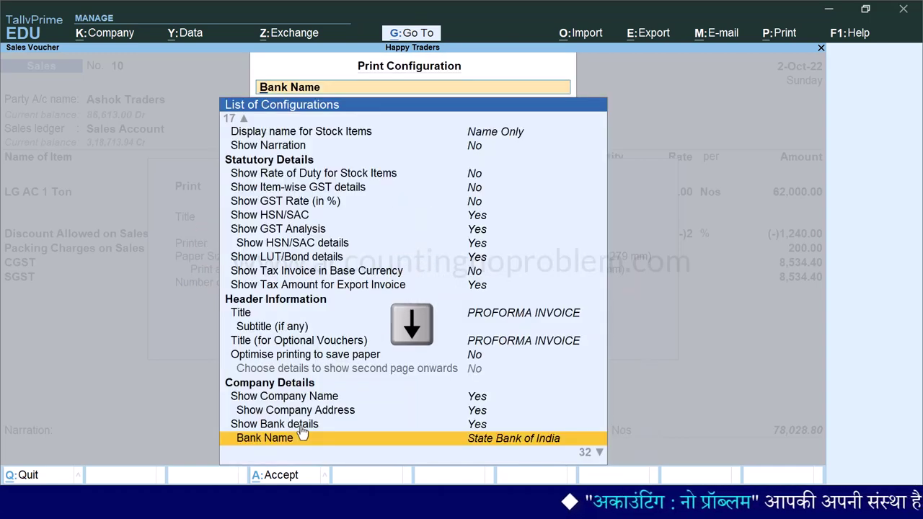
# Set Show A/c Holder's Name to Yes under the bank details and accept the print configuration
pyautogui.press('Down')
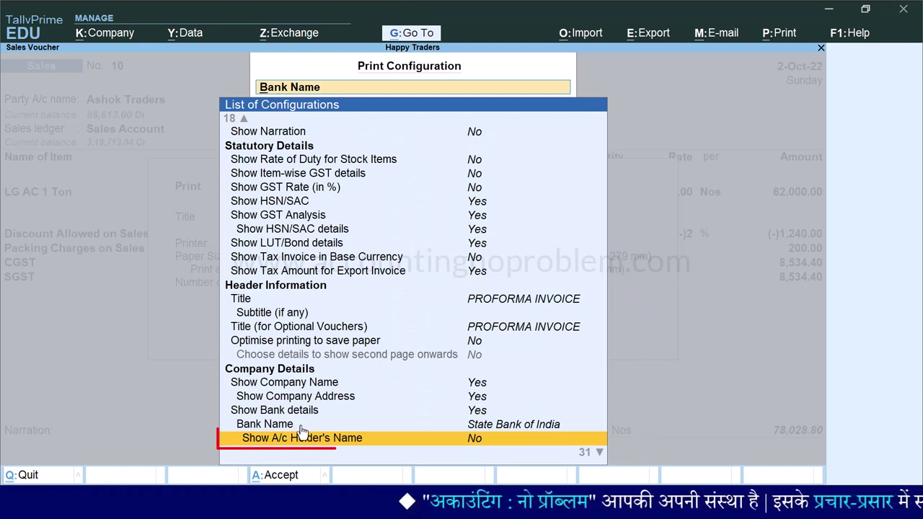
pyautogui.press('Return')
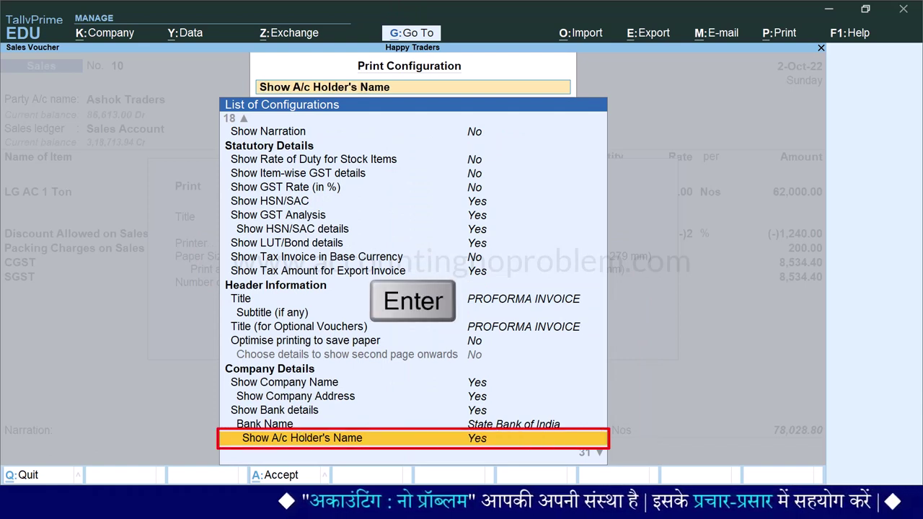
pyautogui.hotkey('ctrl', 'a')
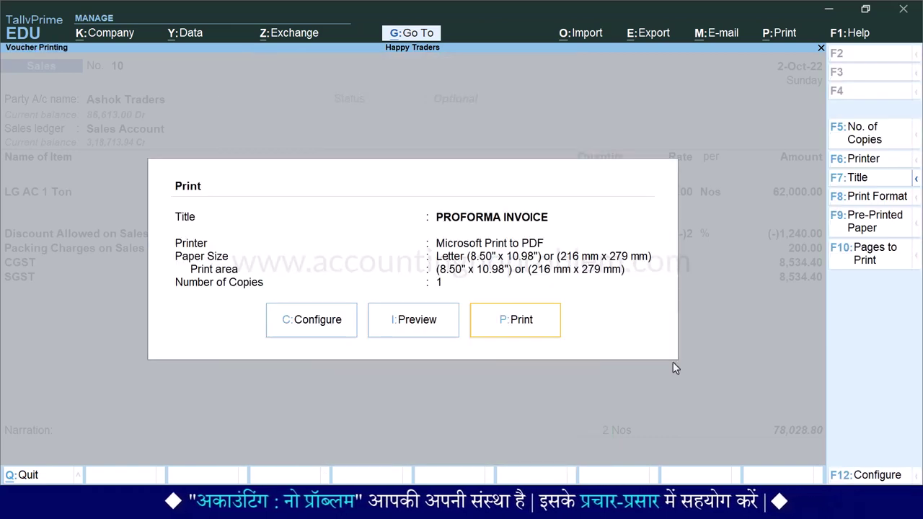
# Preview the proforma invoice enlarged, check its header, items and company bank details, and return to the Gateway of Tally
pyautogui.press('i')
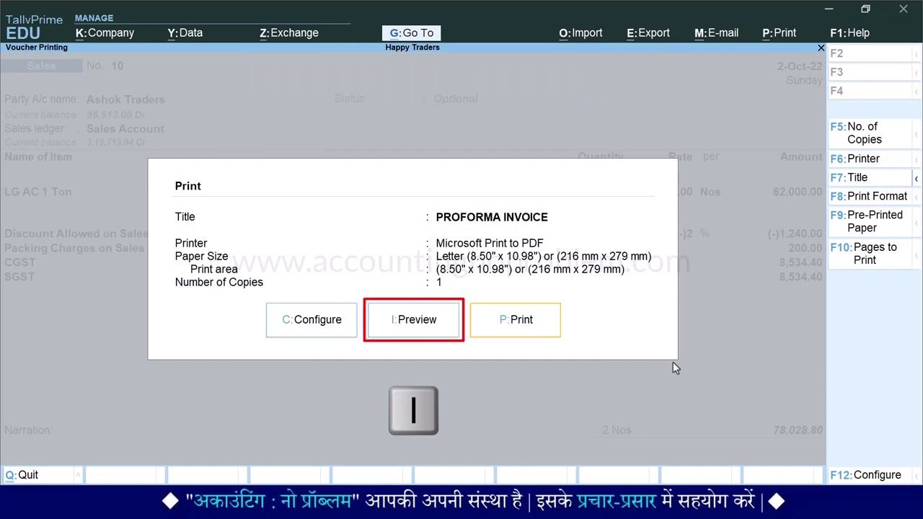
pyautogui.hotkey('alt', 'z')
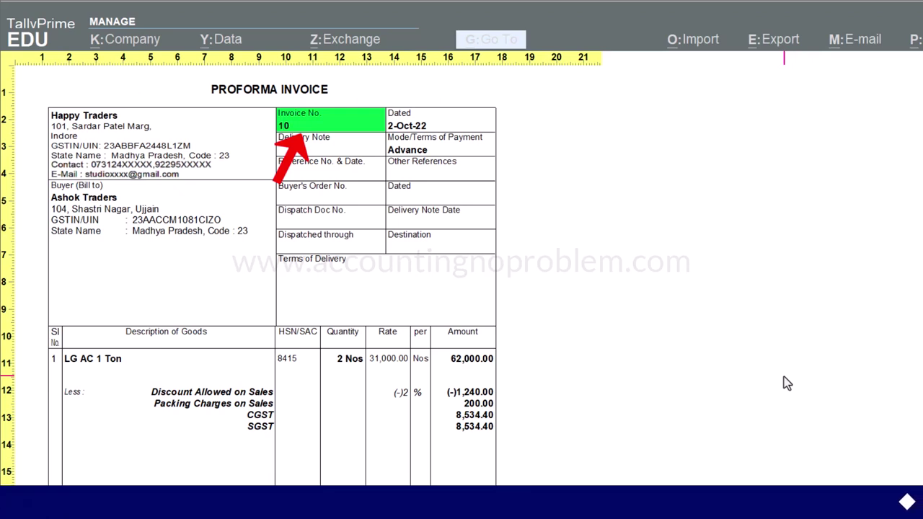
pyautogui.scroll(-5, 784, 381)
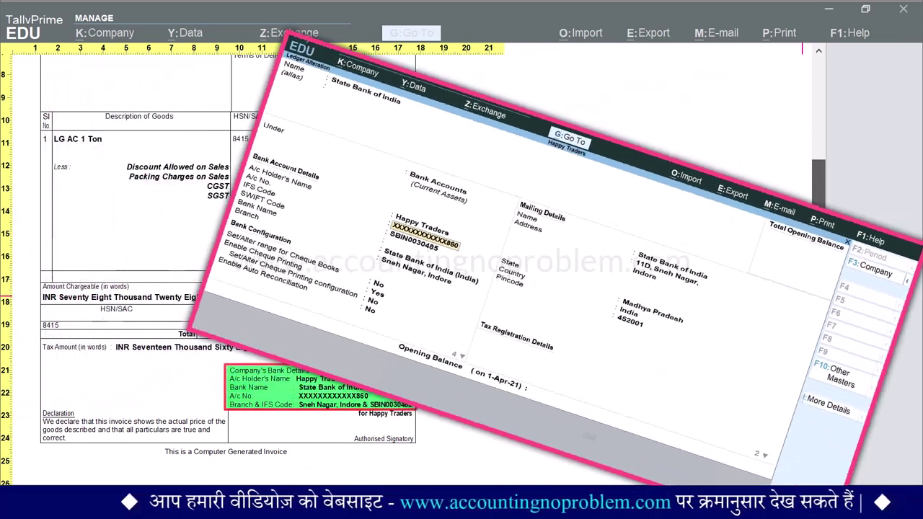
pyautogui.scroll(4, 797, 157)
pyautogui.scroll(1, 796, 137)
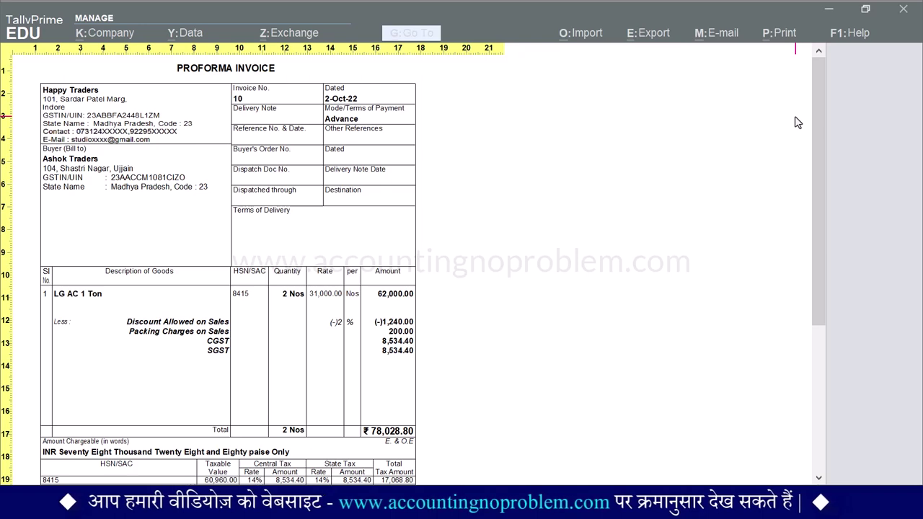
pyautogui.press('Escape')
pyautogui.press('Escape')
pyautogui.press('Escape')
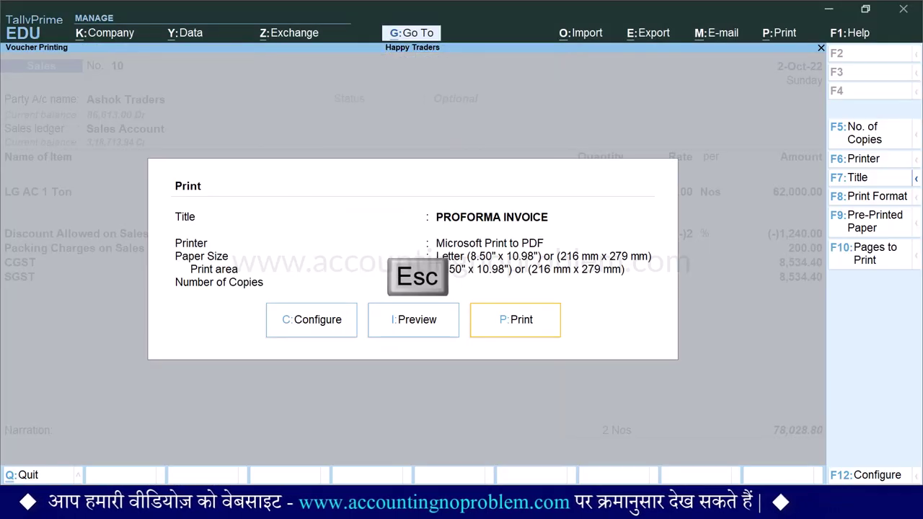
pyautogui.press('Escape')
pyautogui.press('Escape')
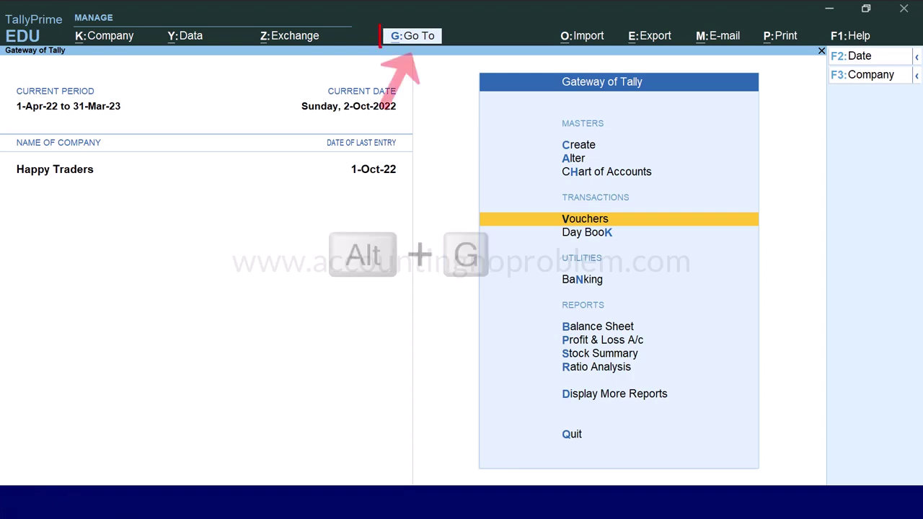
# Open the Optional Vouchers register and set its date to 2.10
pyautogui.hotkey('alt', 'g')
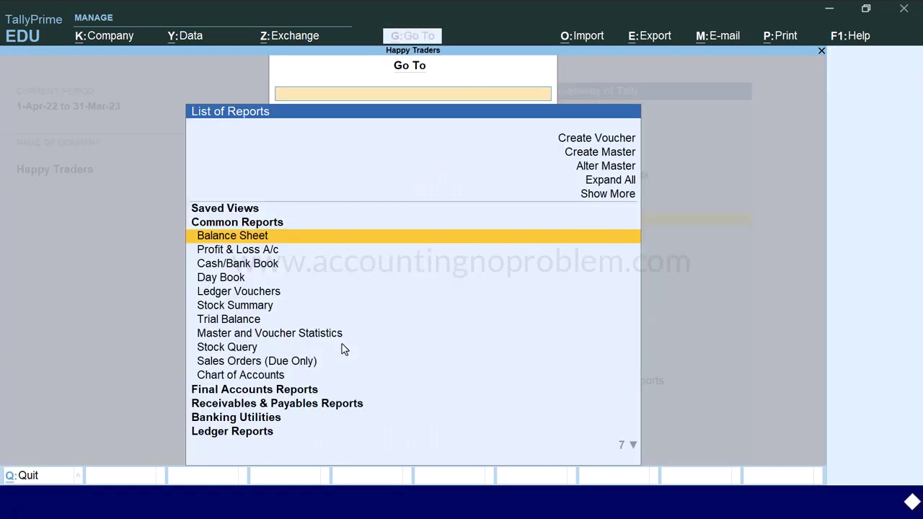
pyautogui.write('Optional')
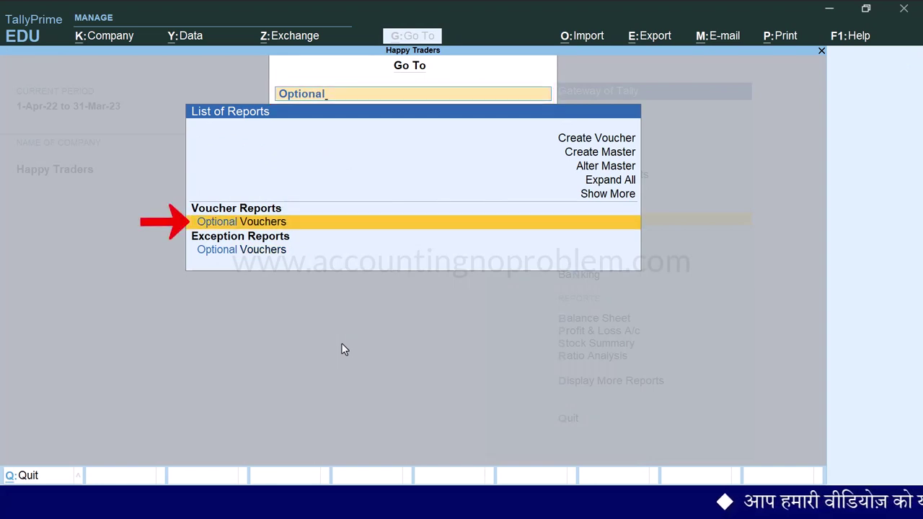
pyautogui.press('Return')
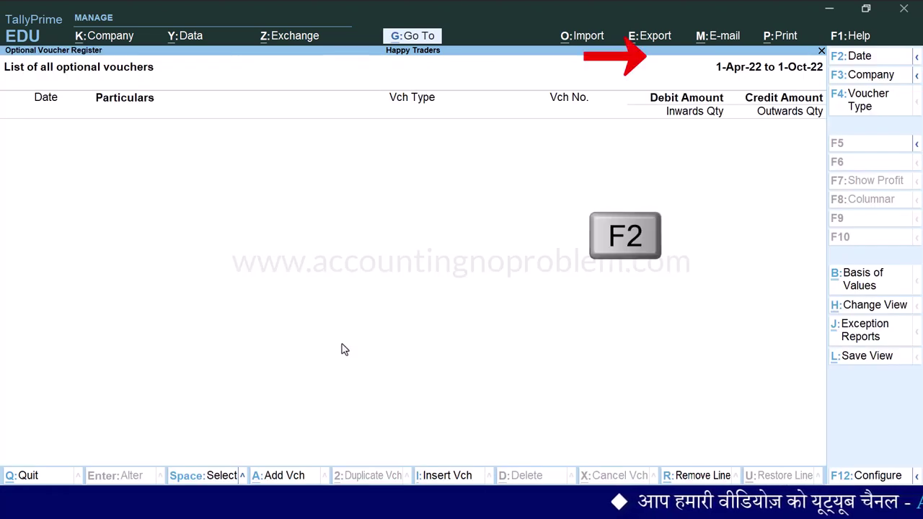
pyautogui.press('F2')
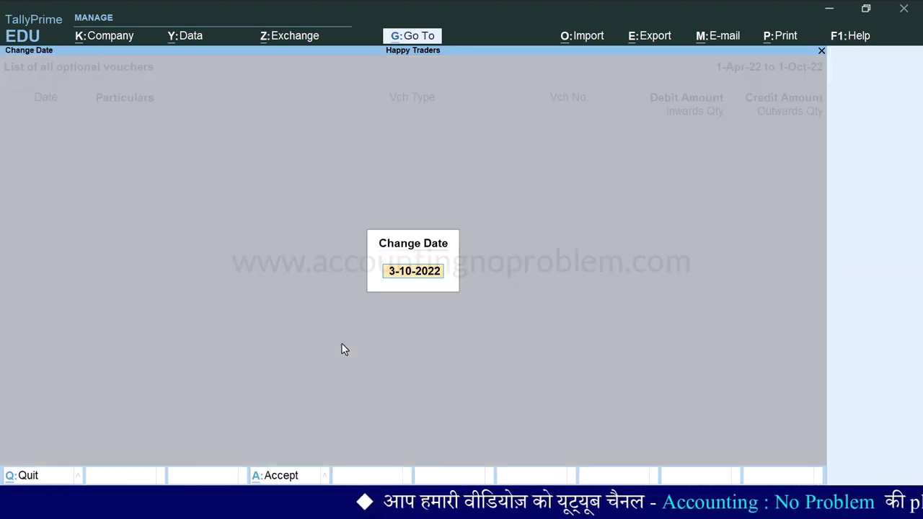
pyautogui.write('2.10')
pyautogui.press('Return')
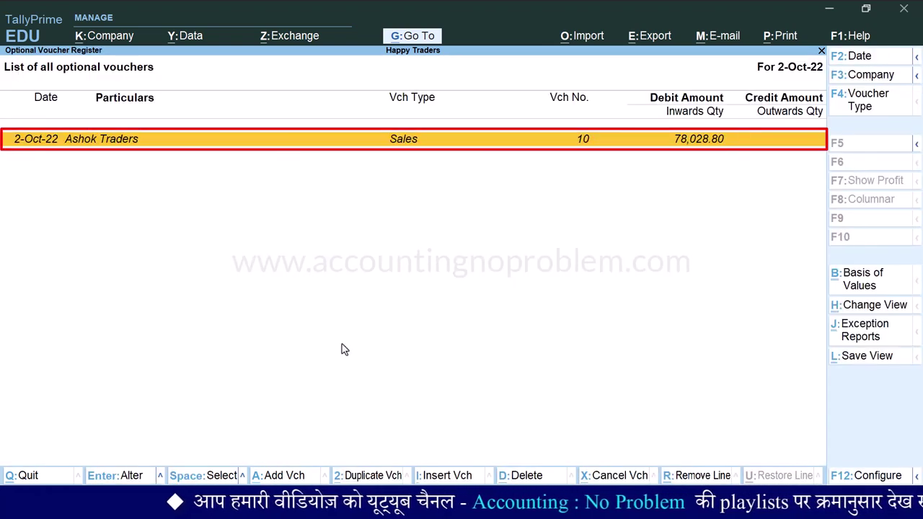
# Open the optional Ashok Traders Sales voucher, convert it to a regular voucher and set its date to 2.10
pyautogui.press('Return')
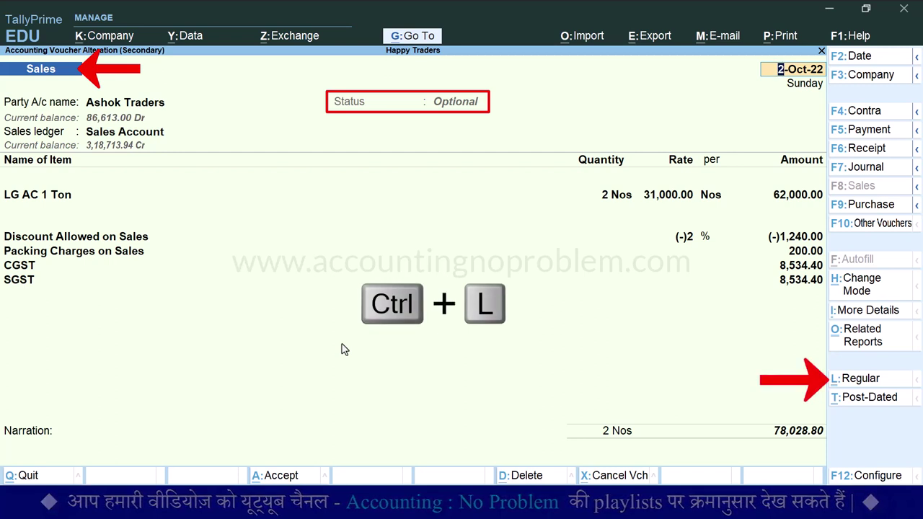
pyautogui.hotkey('ctrl', 'l')
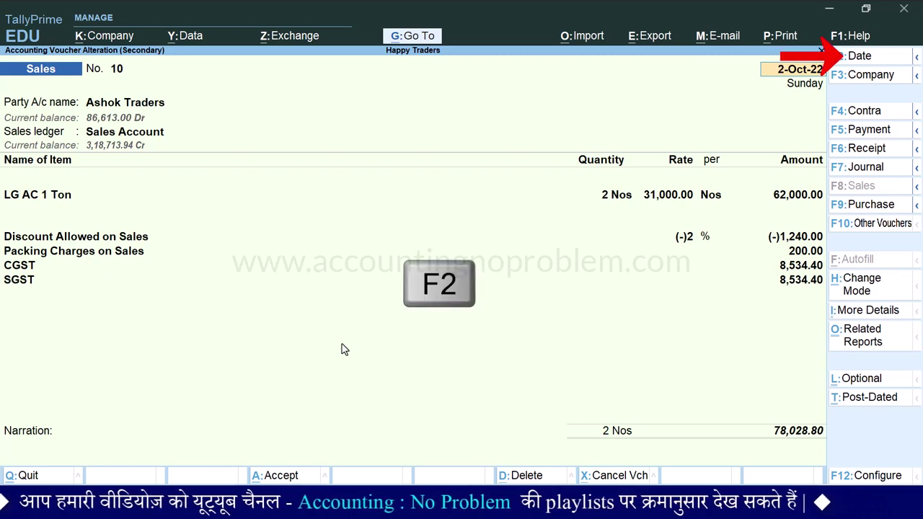
pyautogui.press('F2')
pyautogui.write('2.10')
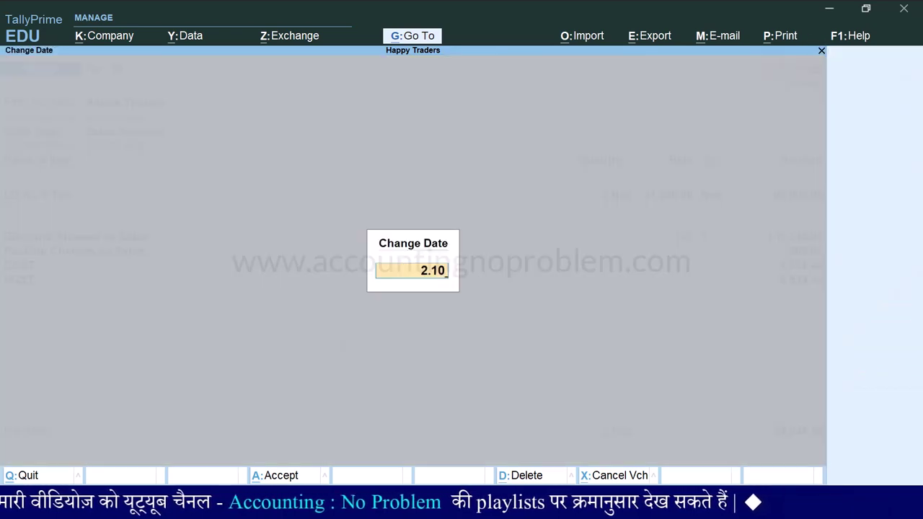
pyautogui.press('Return')
pyautogui.press('Return')
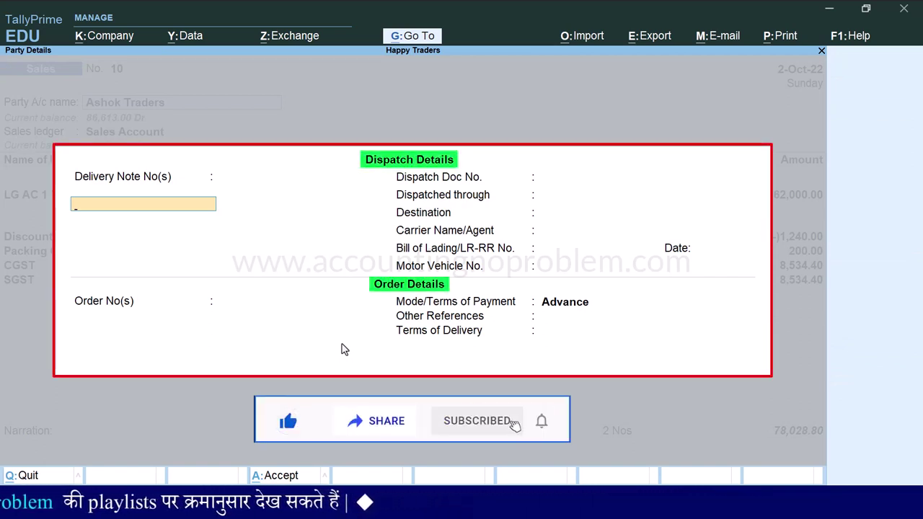
# Enter Ujjain as the destination and MP-09-WW-XX99 as the motor vehicle number in the dispatch details
pyautogui.press('Return')
pyautogui.press('Return')
pyautogui.press('Return')
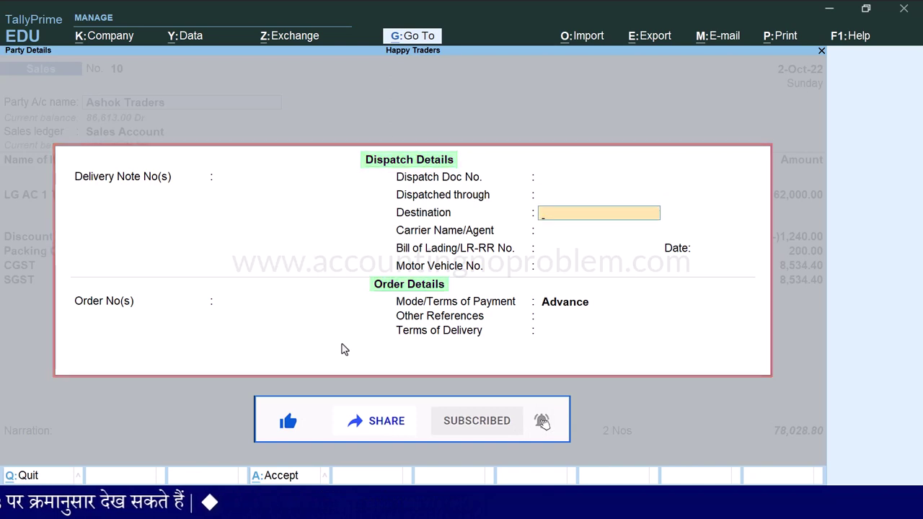
pyautogui.write('Ujjain')
pyautogui.press('Return')
pyautogui.press('Return')
pyautogui.press('Return')
pyautogui.press('Return')
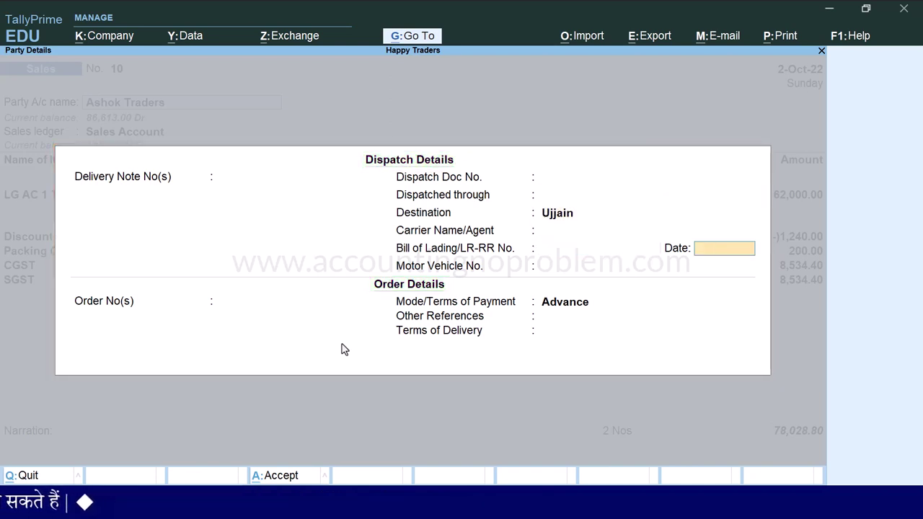
pyautogui.write('MP-09-WW-XX99')
pyautogui.press('Return')
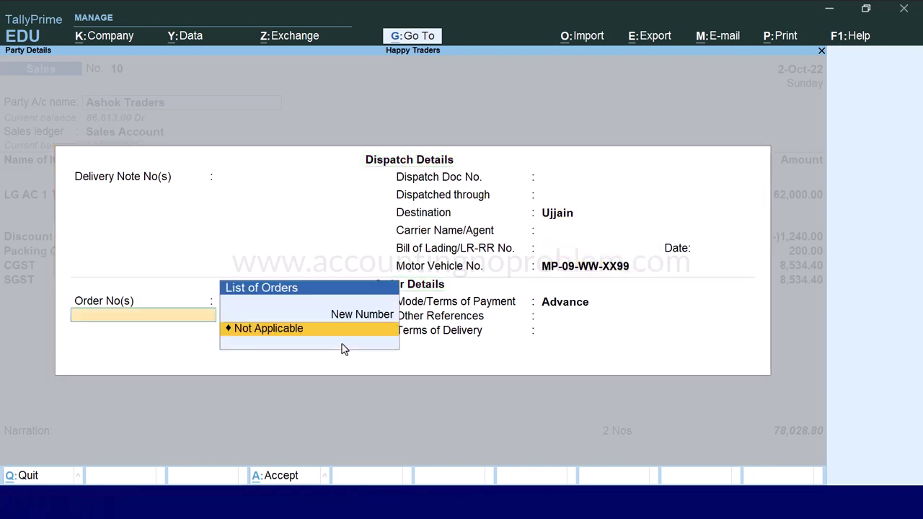
# Set the order number to Not Applicable and the terms of payment to Against Advance Received, and accept the order details
pyautogui.press('Return')
pyautogui.write('Against Advance Re')
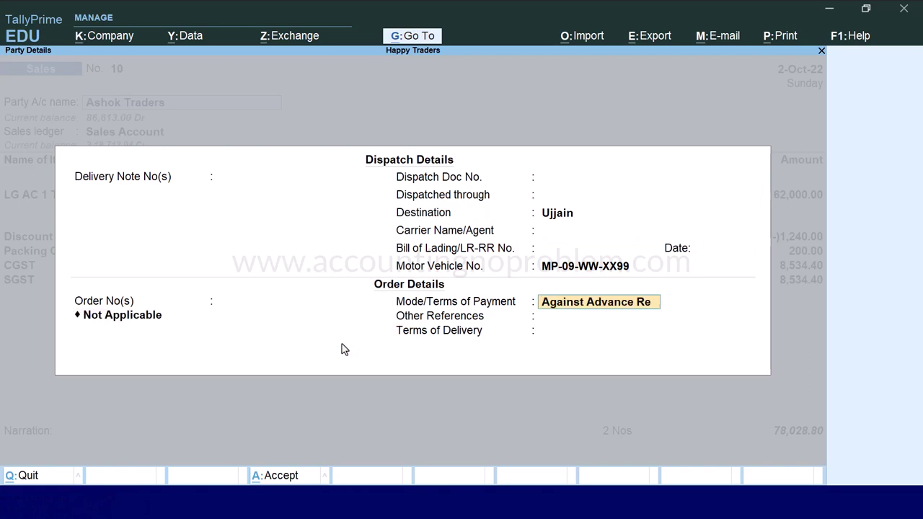
pyautogui.write('ceived')
pyautogui.press('Return')
pyautogui.press('Return')
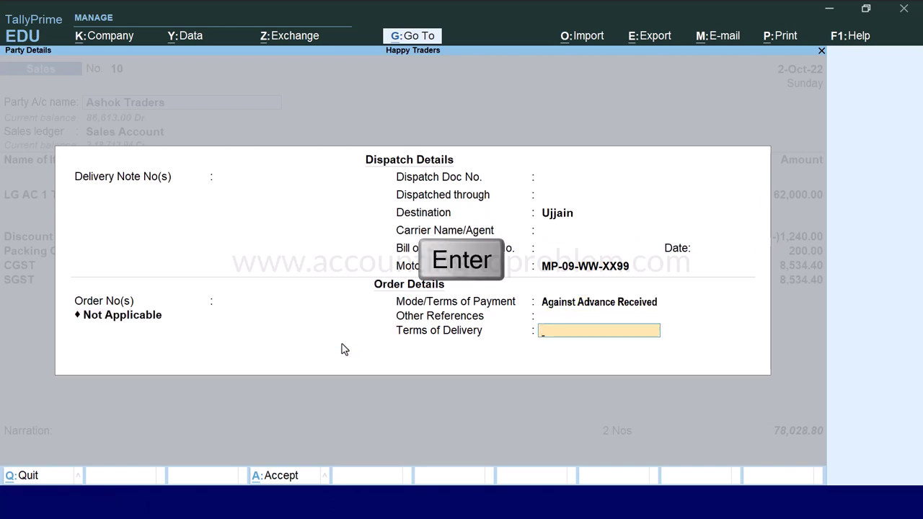
pyautogui.press('Return')
pyautogui.hotkey('ctrl', 'a')
# Accept the existing item allocation, discount, packing charges and tax entries, leave the narration empty, and save the Sales voucher
pyautogui.press('Return')
pyautogui.press('Return')
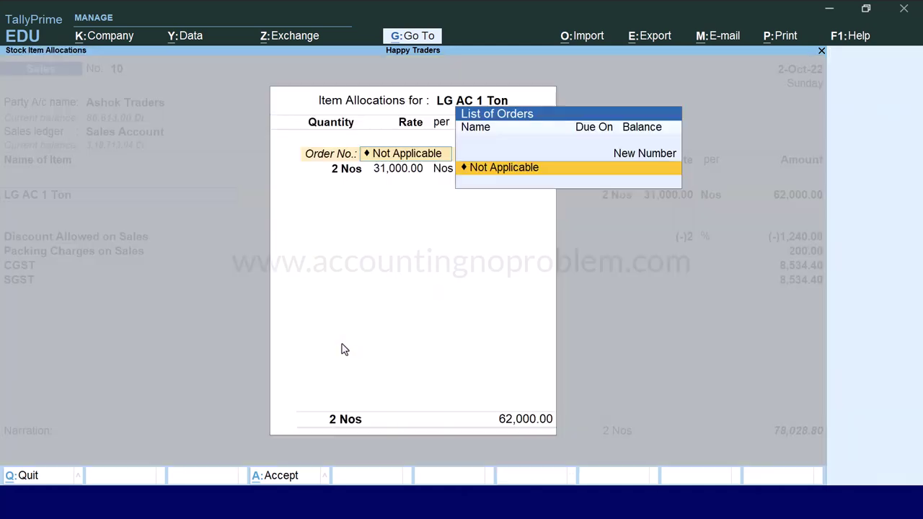
pyautogui.press('Return')
pyautogui.press('Return')
pyautogui.press('Return')
pyautogui.press('Return')
pyautogui.press('Return')
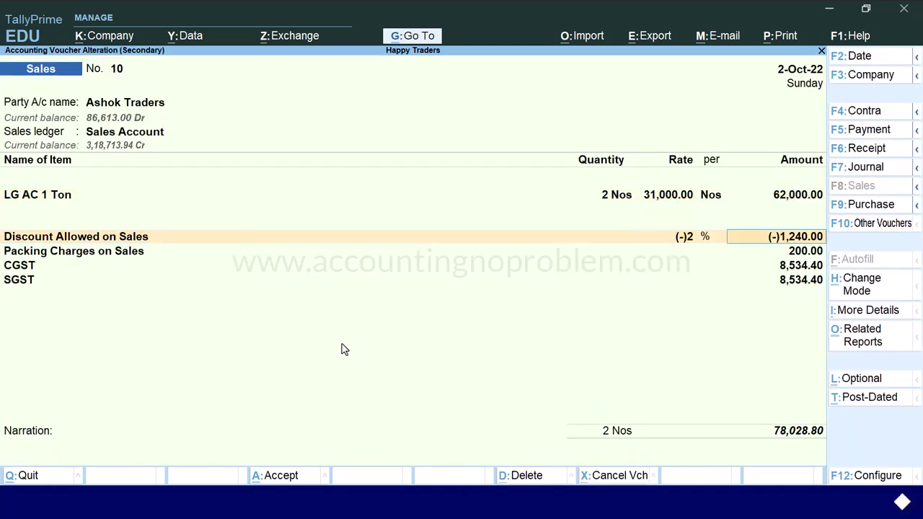
pyautogui.press('Return')
pyautogui.press('Return')
pyautogui.press('Return')
pyautogui.press('Return')
pyautogui.press('Return')
pyautogui.press('Return')
pyautogui.press('Return')
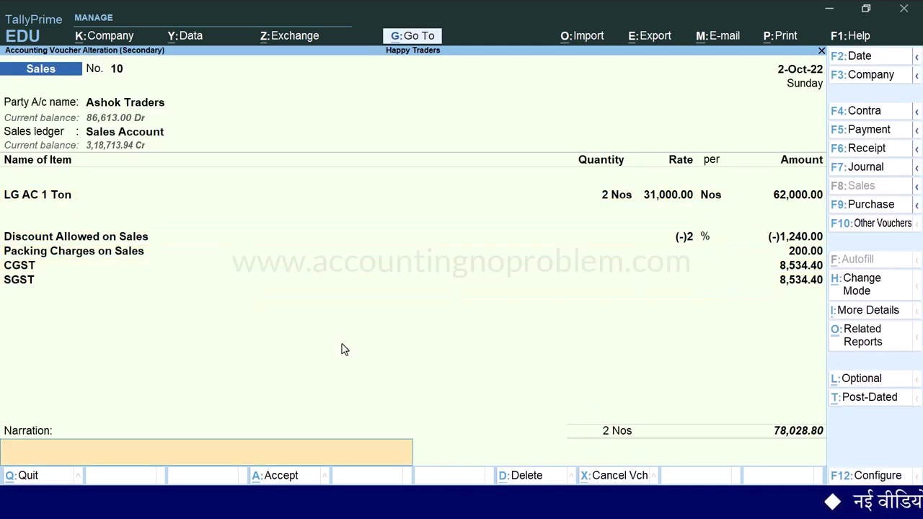
pyautogui.press('Return')
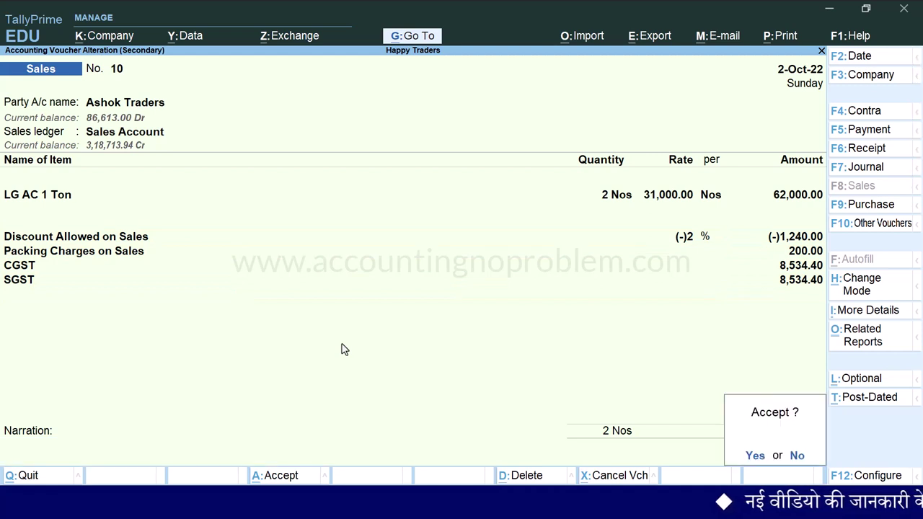
pyautogui.press('Return')
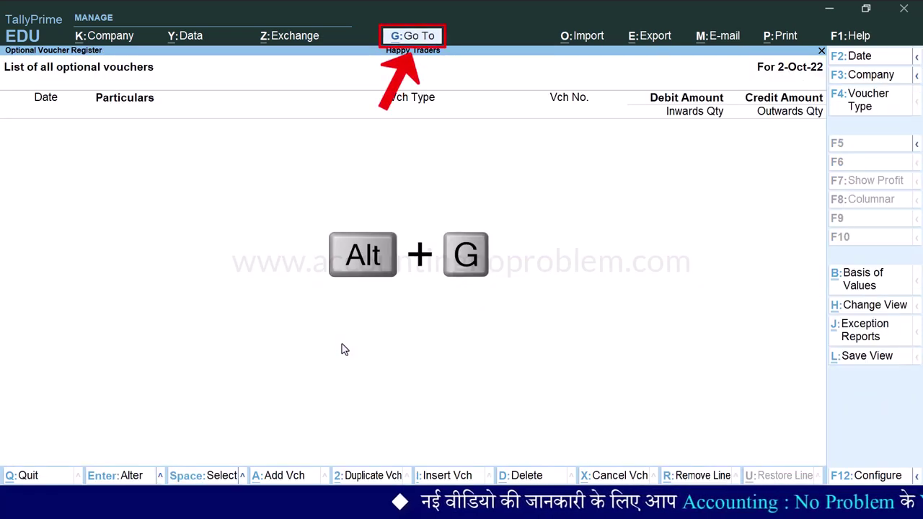
# Open the Day Book to check for the converted Sales voucher
pyautogui.hotkey('alt', 'g')
pyautogui.press('Down')
pyautogui.press('Down')
pyautogui.press('Down')
pyautogui.press('Return')
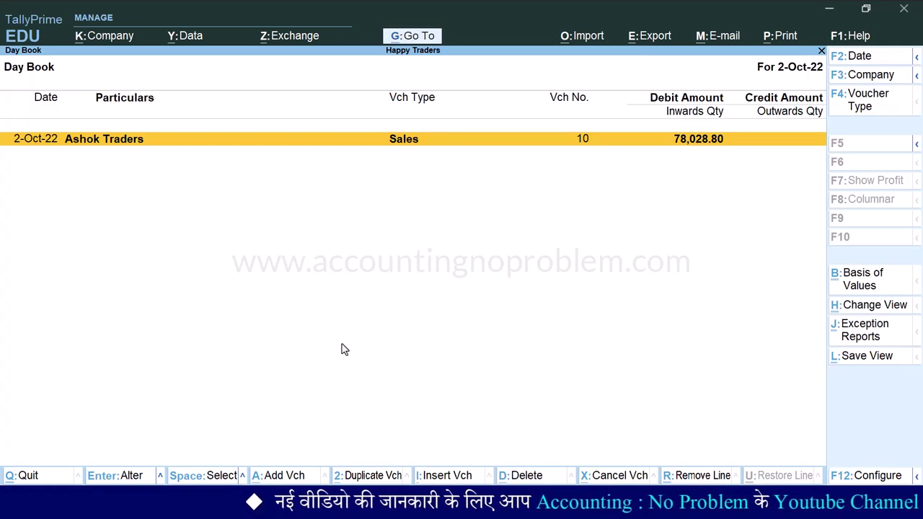
# Open the Ashok Traders Sales voucher from the Day Book and examine its enlarged Tax Invoice print preview
pyautogui.press('Return')
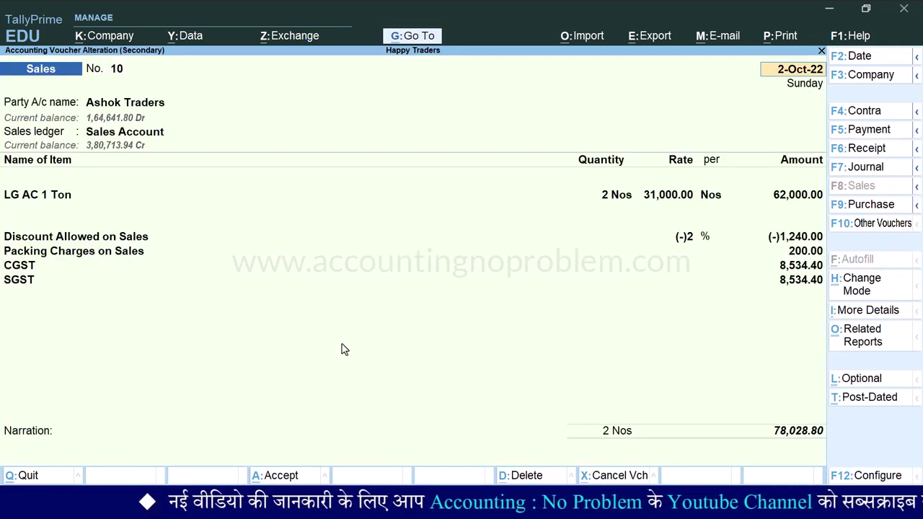
pyautogui.press('i')
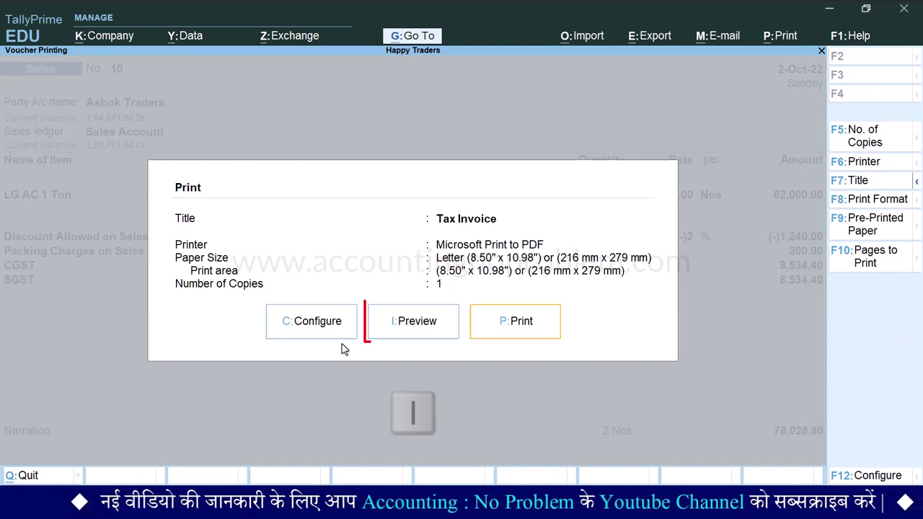
pyautogui.hotkey('alt', 'z')
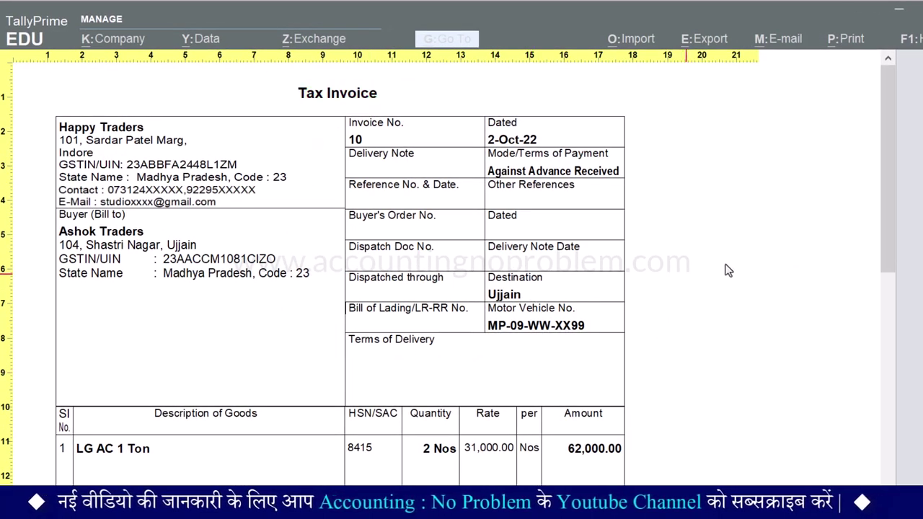
pyautogui.scroll(-2, 887, 137)
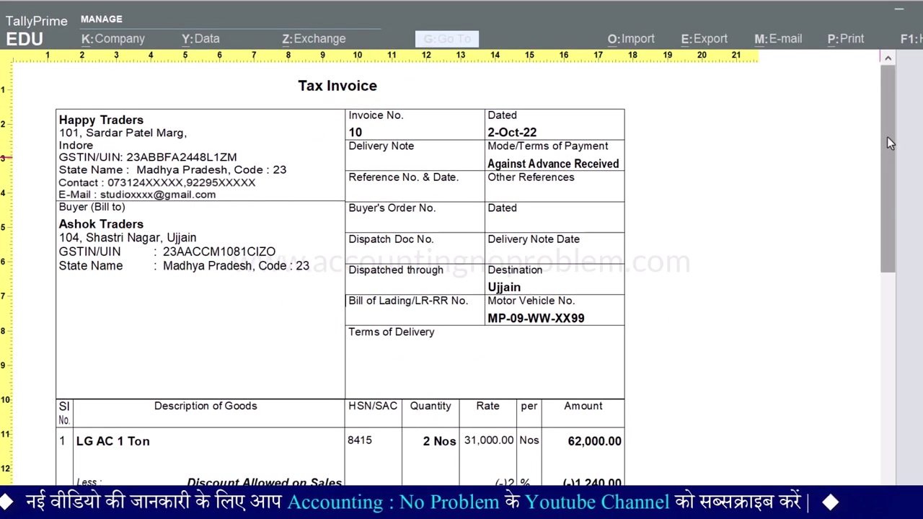
pyautogui.moveTo(886, 150); pyautogui.dragTo(894, 127)
pyautogui.moveTo(894, 93); pyautogui.dragTo(894, 93)
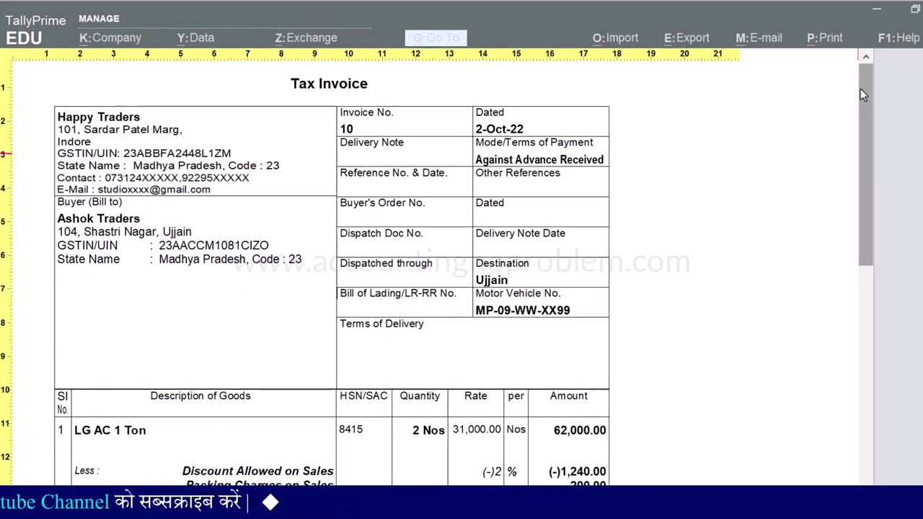